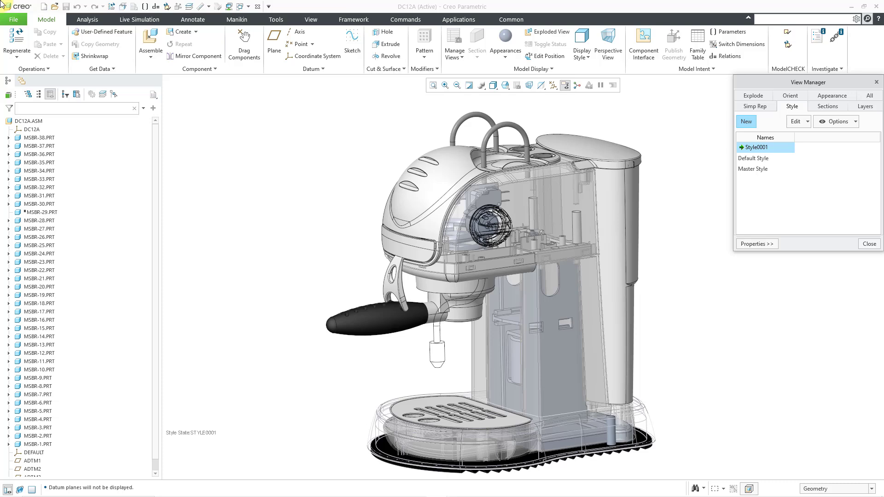
Select the coffee machine lid and browse the Model Display component display style options
left_click(592, 146)
left_click(543, 69)
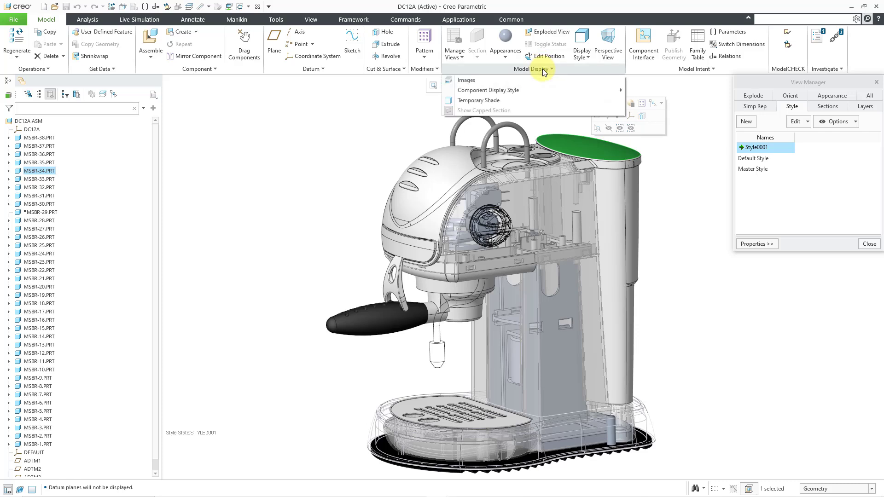
mouse_move(546, 91)
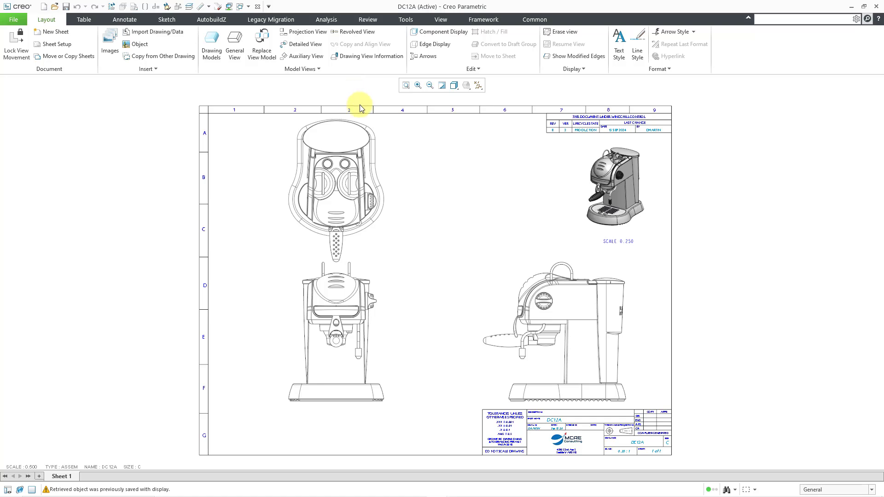
double_click(384, 152)
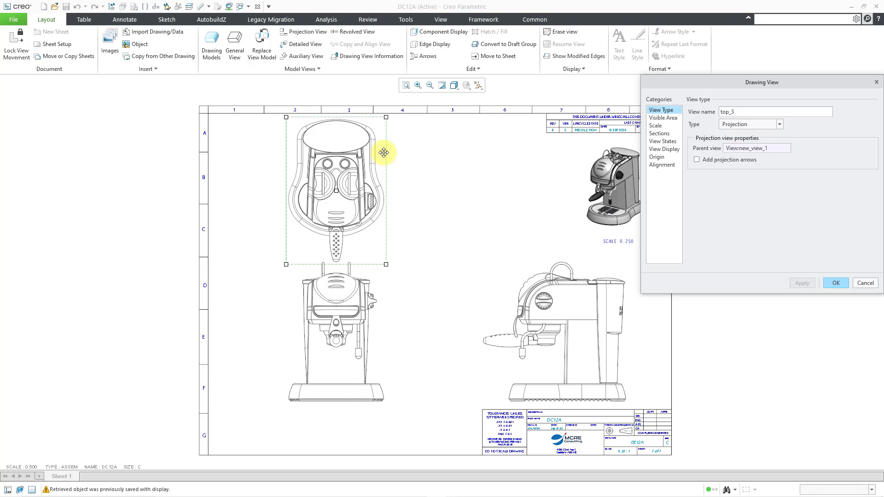
left_click(663, 142)
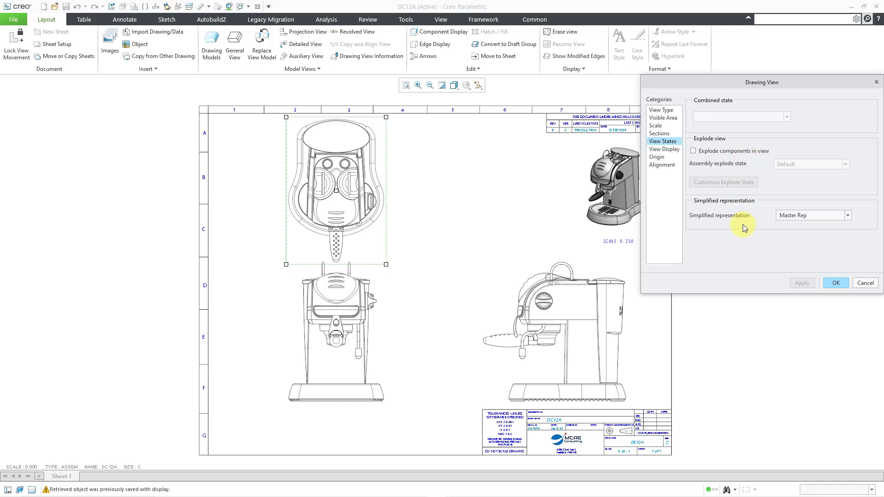
left_click(863, 283)
left_click(511, 192)
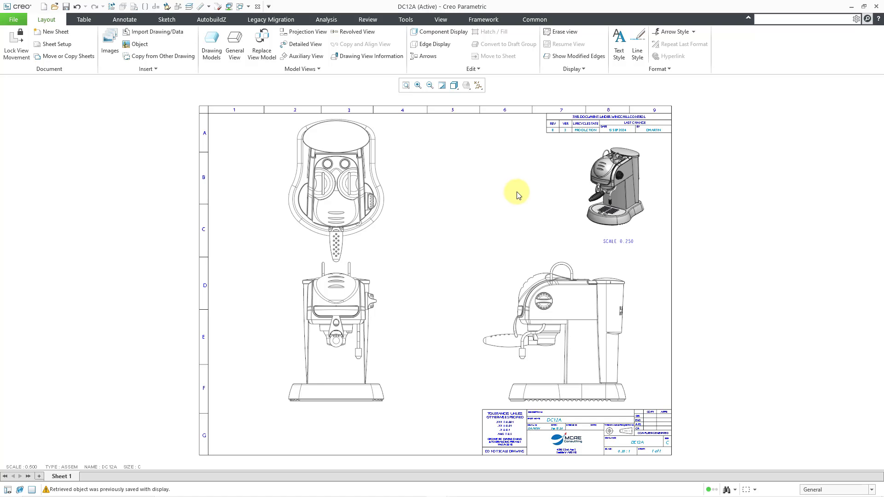
Restore and widen the Creo window, then start Component Display from the Layout tab
left_click(865, 6)
left_click_drag(694, 184, 803, 184)
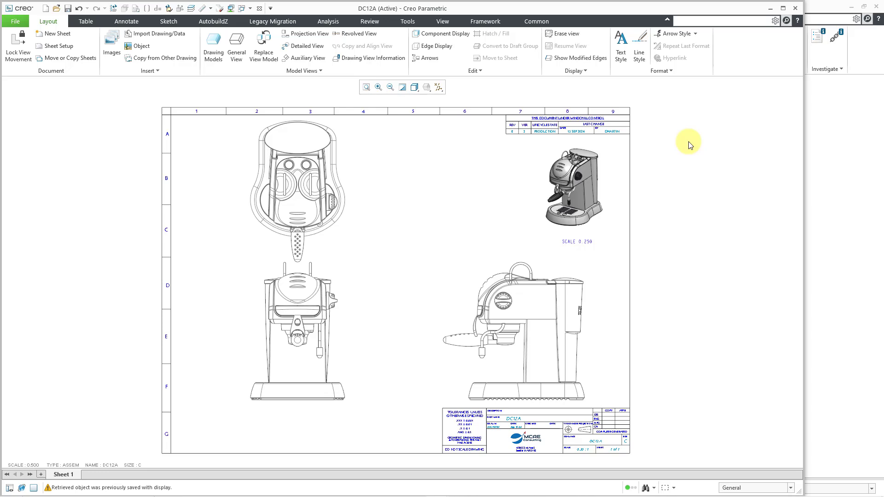
left_click(455, 38)
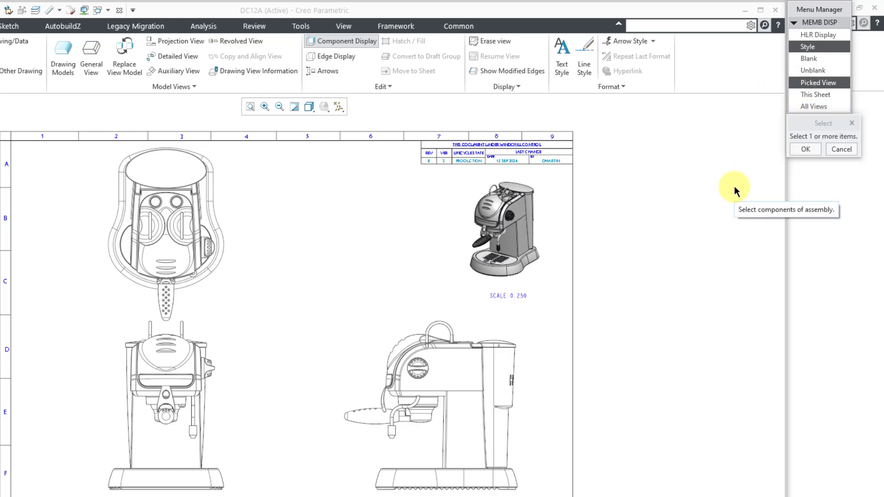
Display the MSBR-1 inner column in the side view in PhantomOpque style
left_click(463, 416)
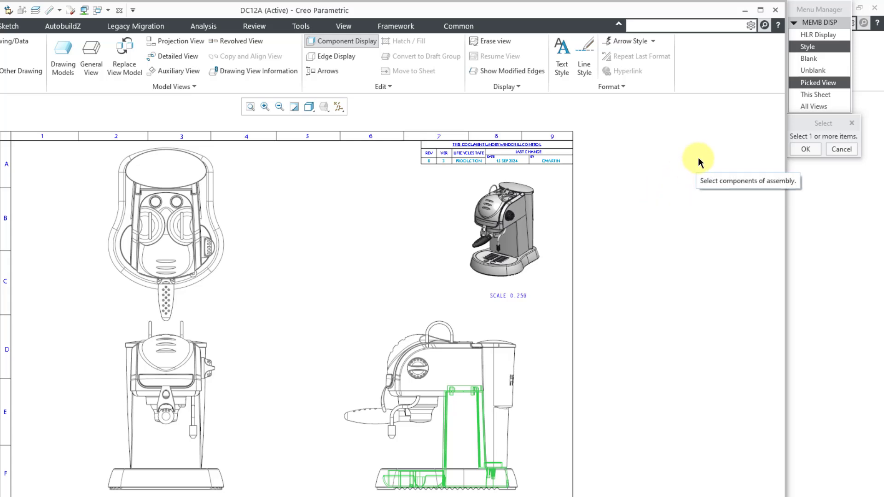
left_click(806, 150)
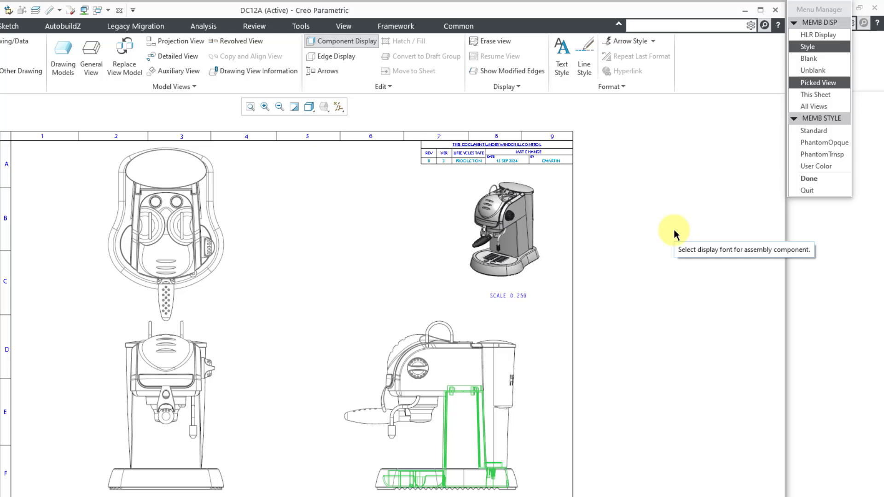
left_click(803, 144)
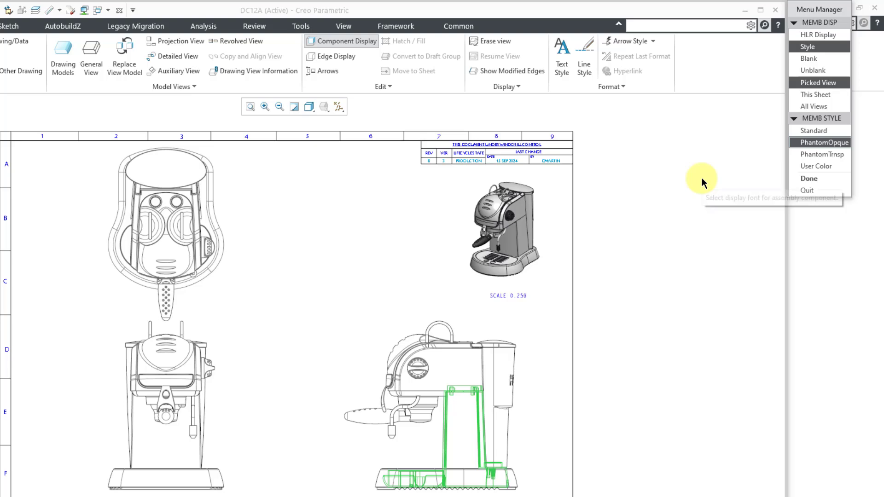
left_click(806, 179)
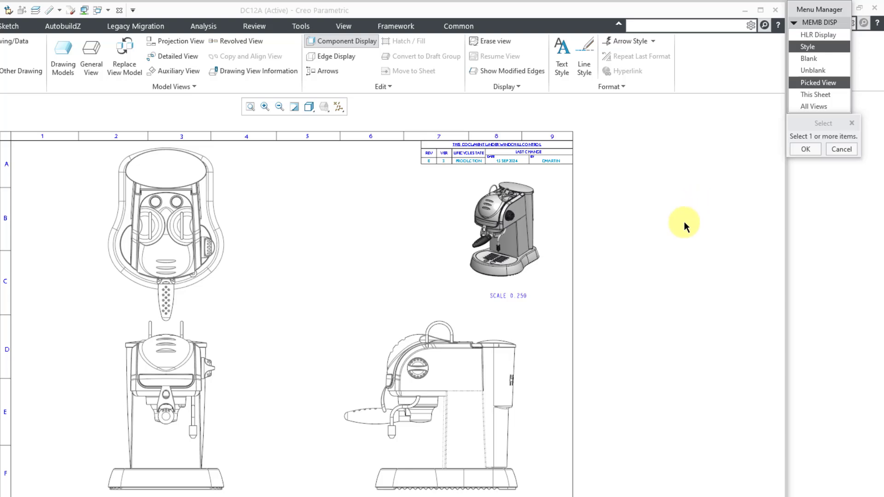
Display the MSBR-2 upper housing in the side view in PhantomTrnsp style
left_click(467, 371)
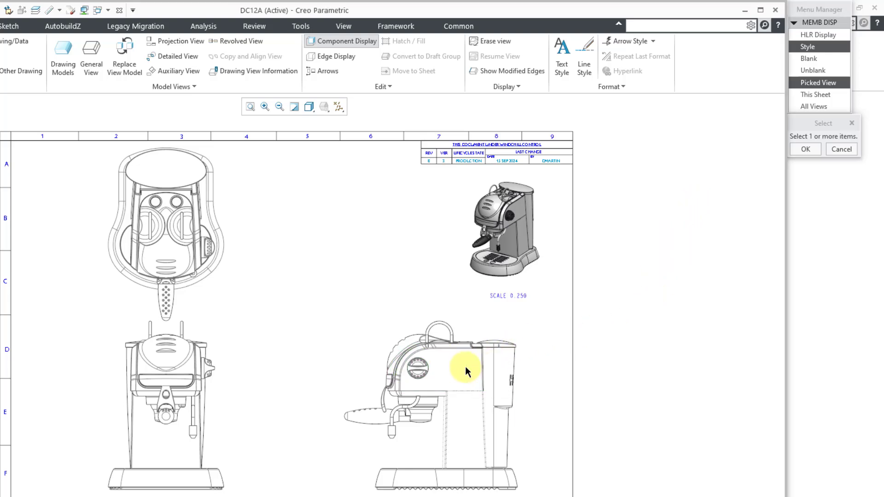
left_click(807, 150)
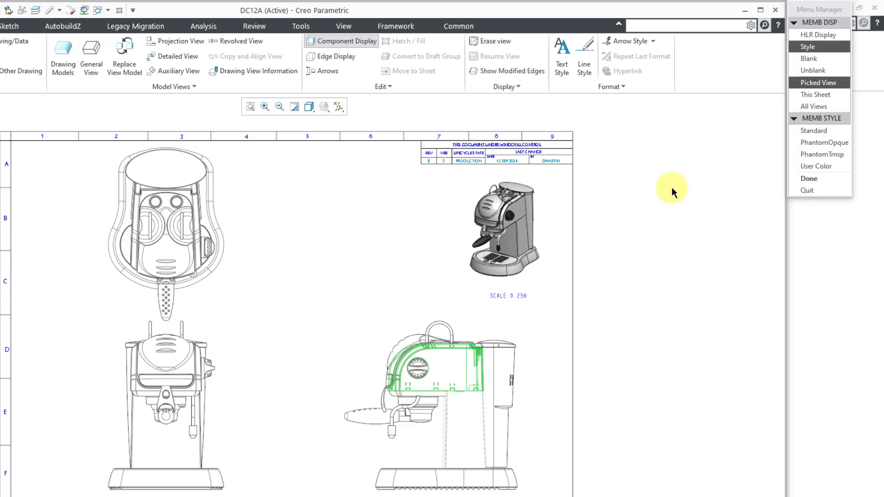
left_click(811, 153)
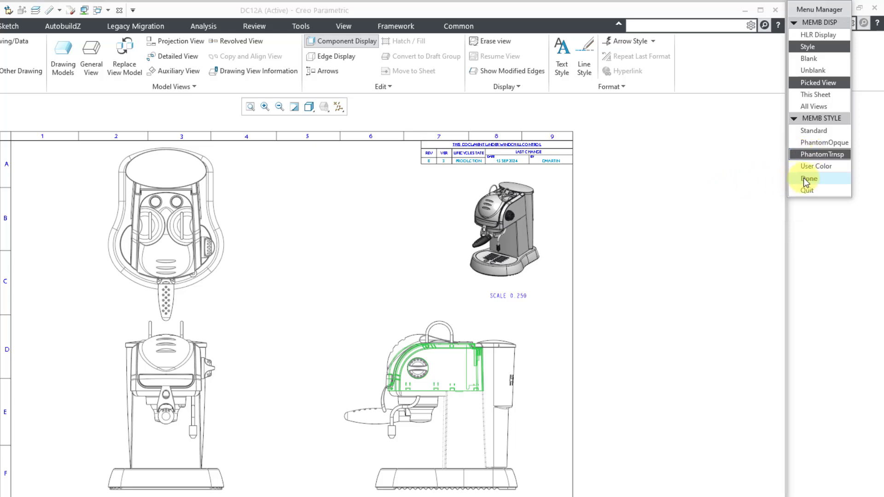
middle_click(645, 225)
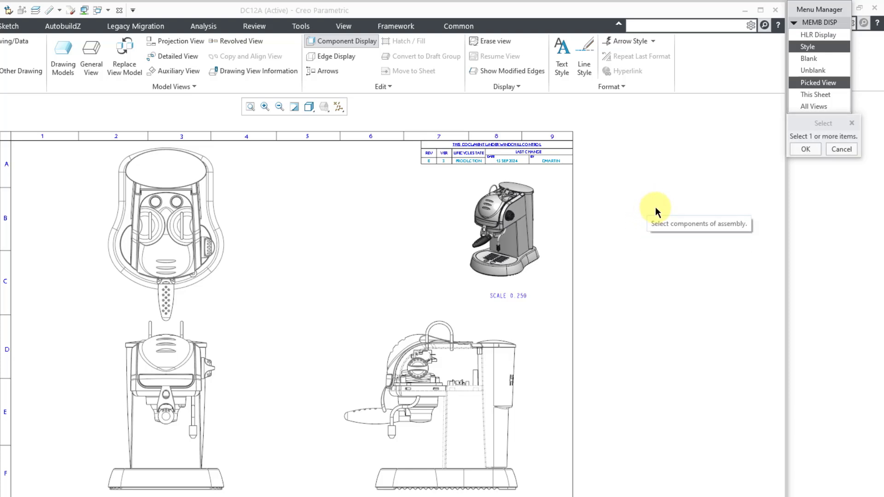
Give the side-view water tank a red User Color using the Edge highlight swatch
left_click(504, 365)
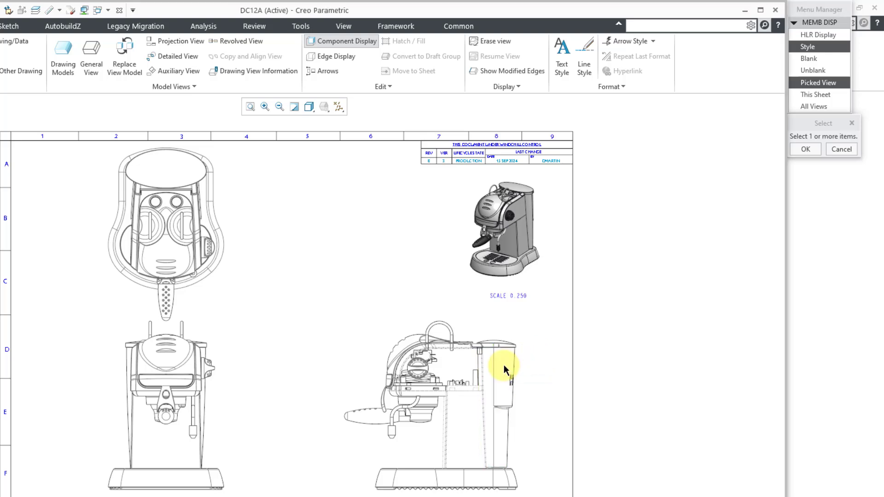
left_click(806, 149)
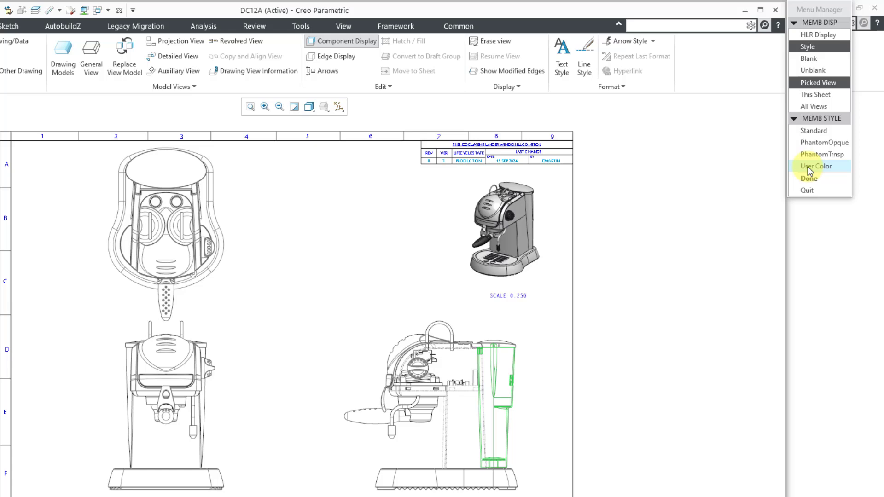
left_click(808, 166)
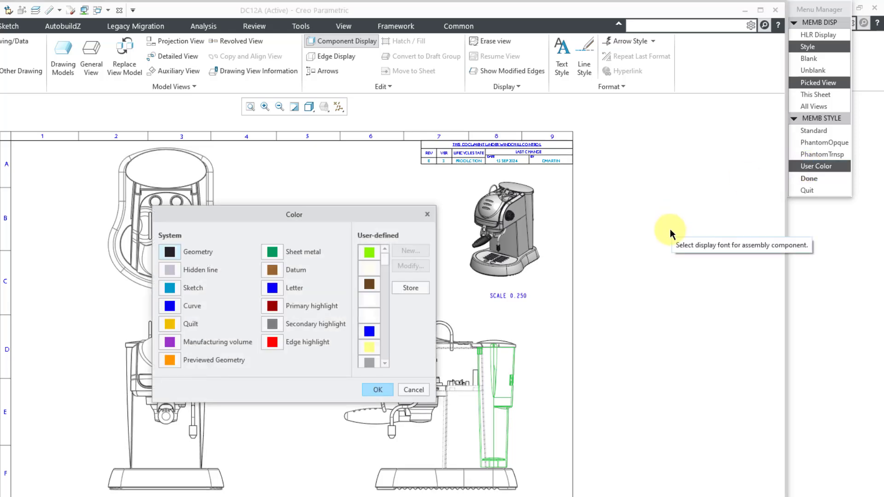
left_click(275, 344)
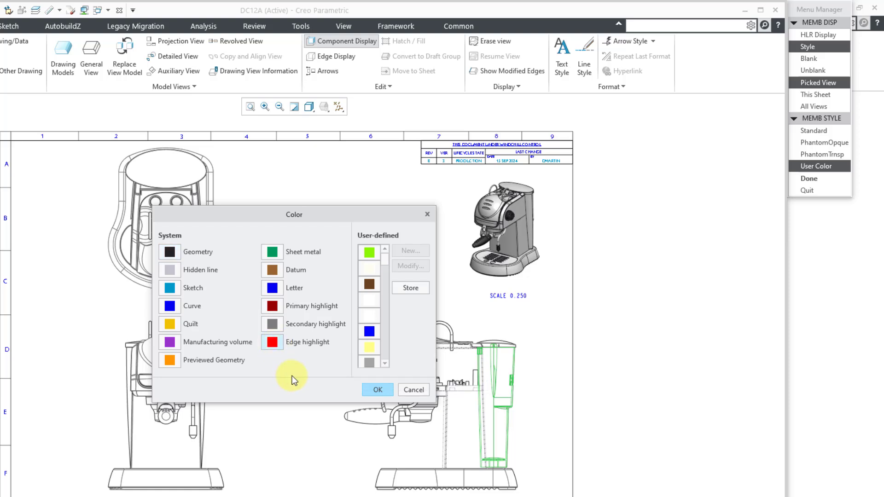
left_click(377, 390)
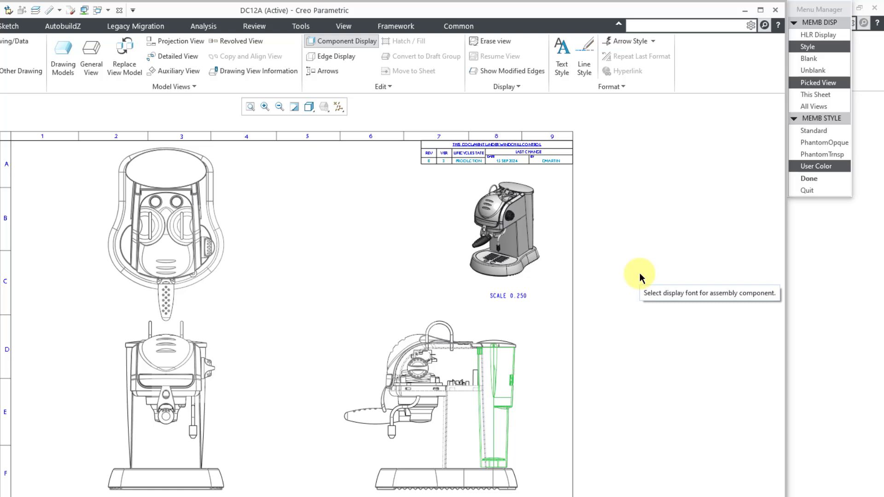
left_click(807, 181)
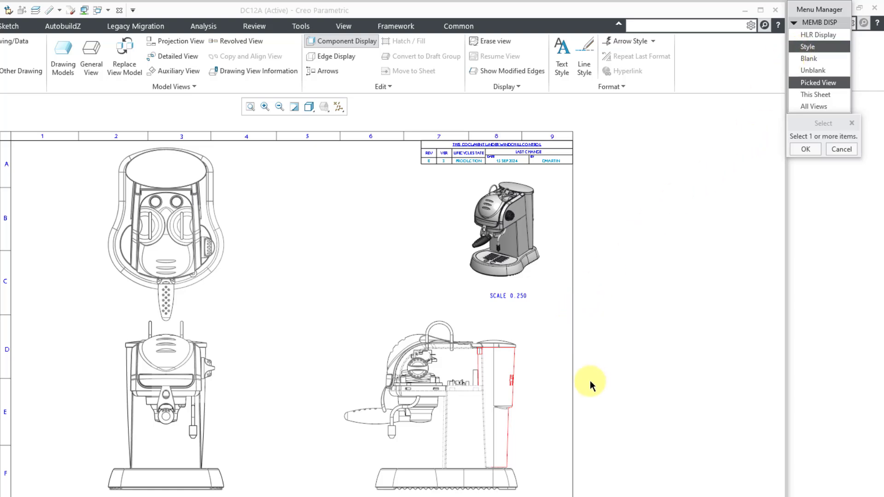
Reselect the inner column in the side view and confirm the member style with Done
left_click(469, 439)
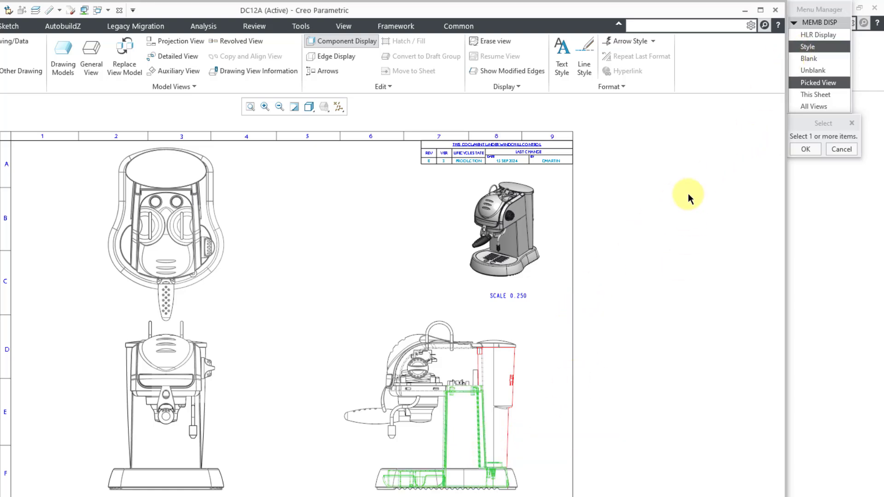
left_click(807, 149)
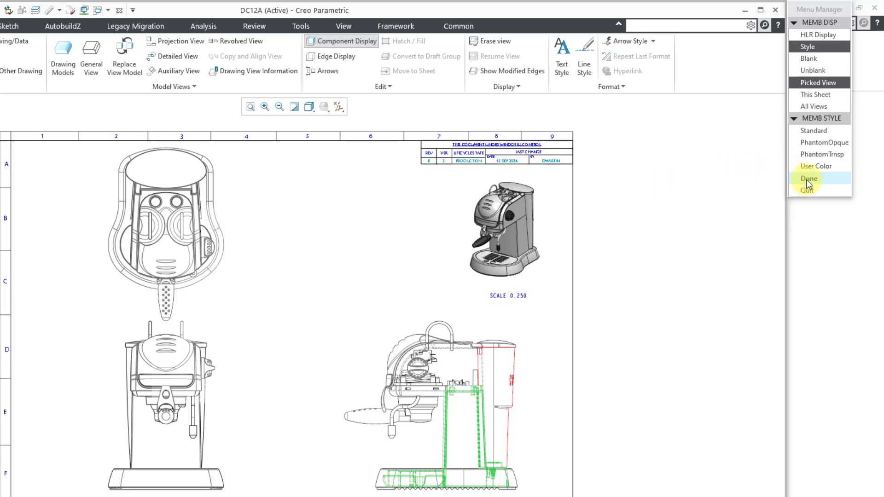
left_click(809, 191)
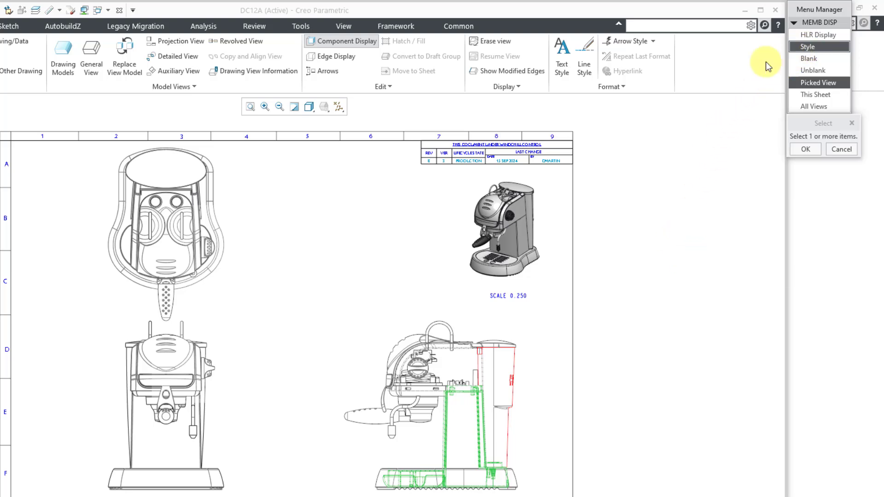
Set the front-view base and housing to Hidden Line HLR display
left_click(806, 35)
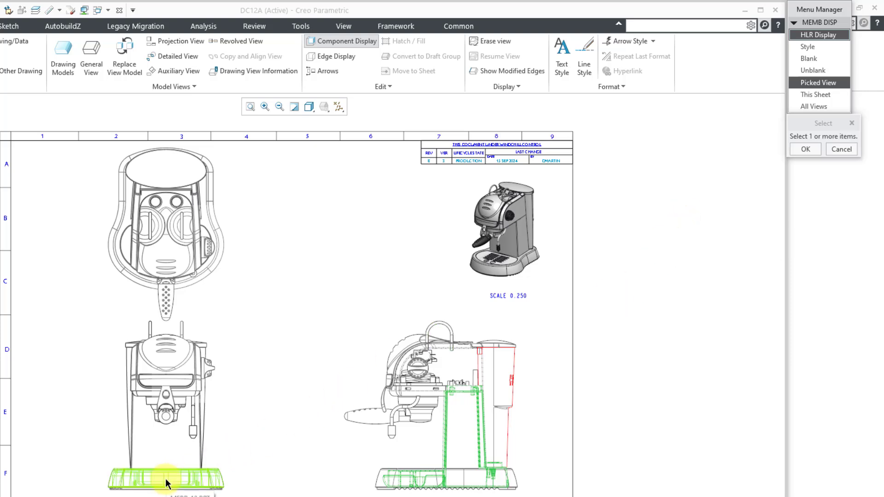
left_click(166, 465)
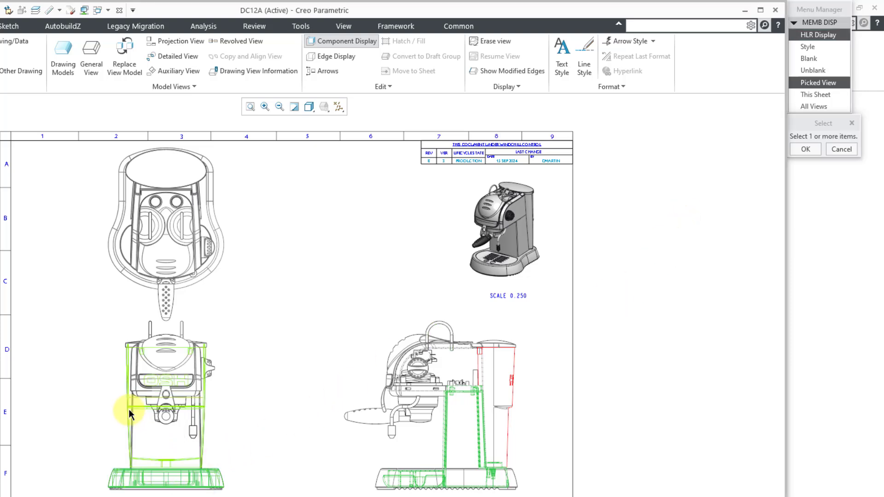
left_click(129, 410)
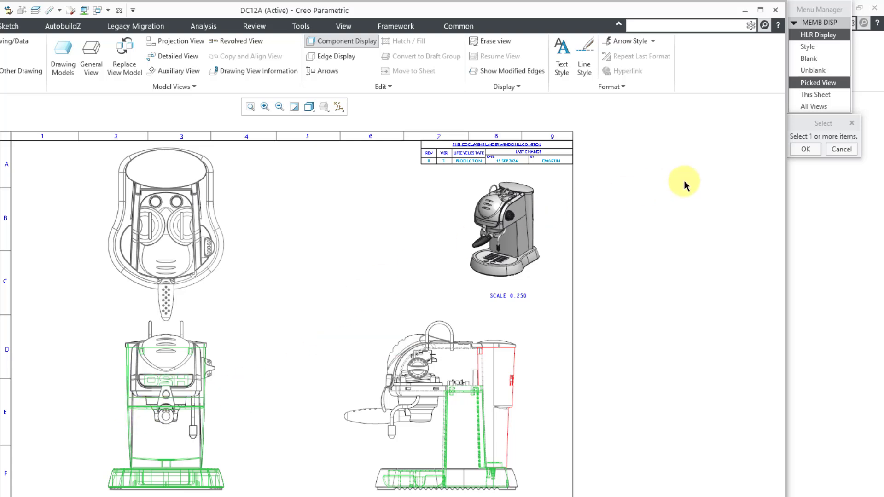
left_click(806, 150)
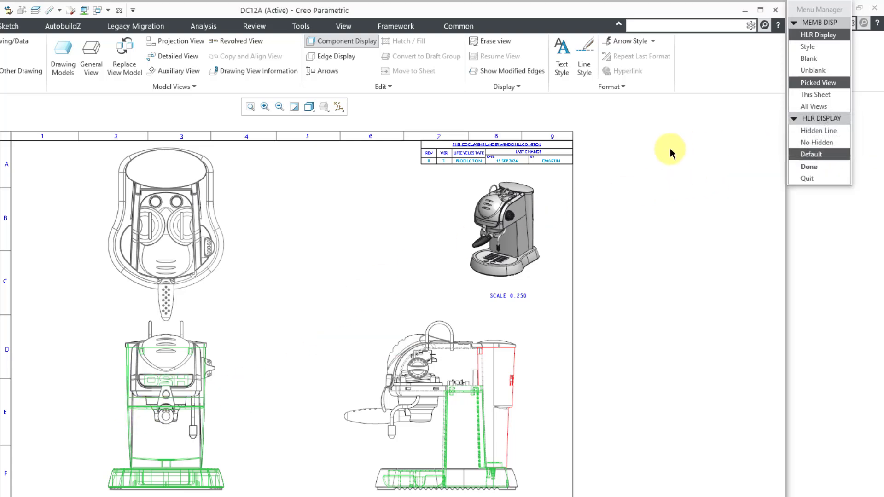
left_click(803, 129)
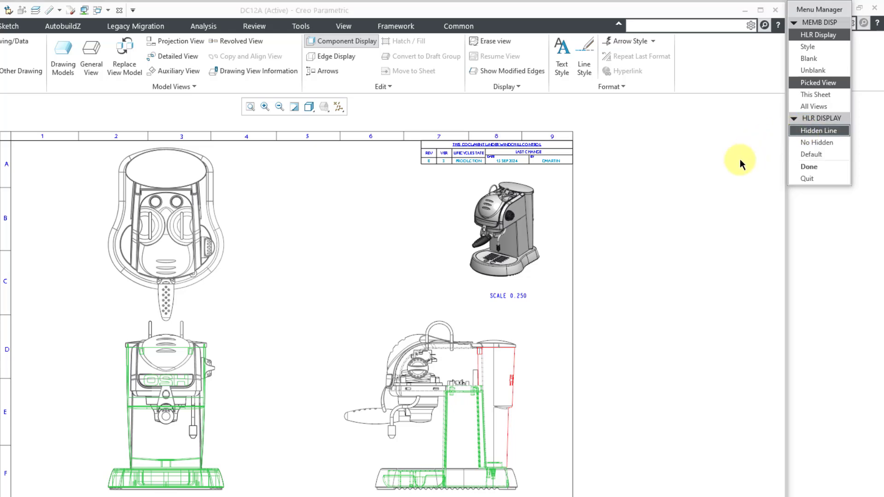
left_click(804, 168)
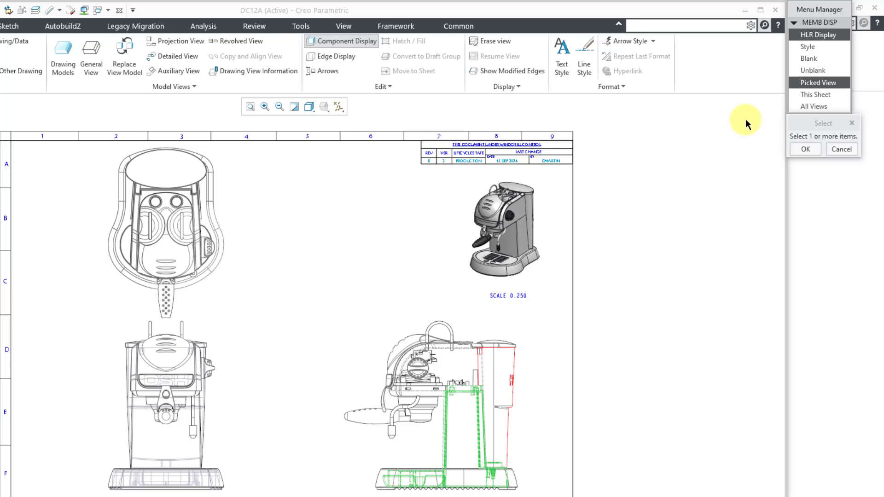
Blank the spout in All Views by picking it in the top view
left_click(814, 107)
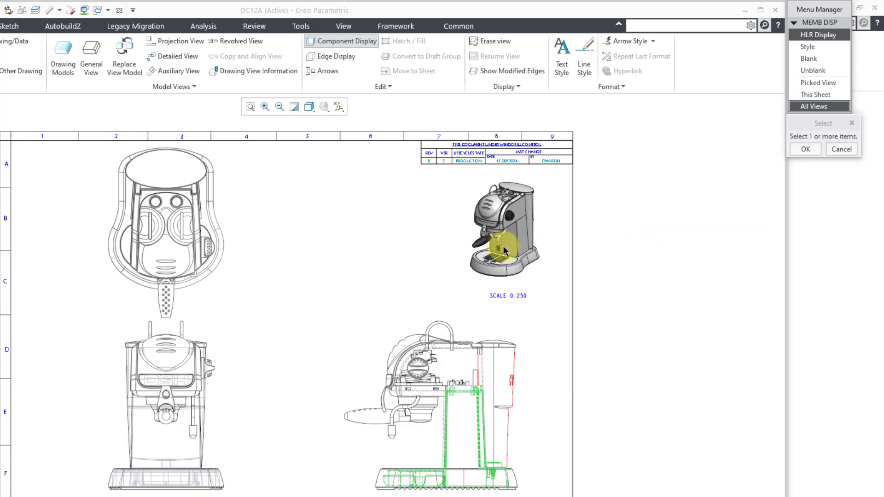
left_click(809, 59)
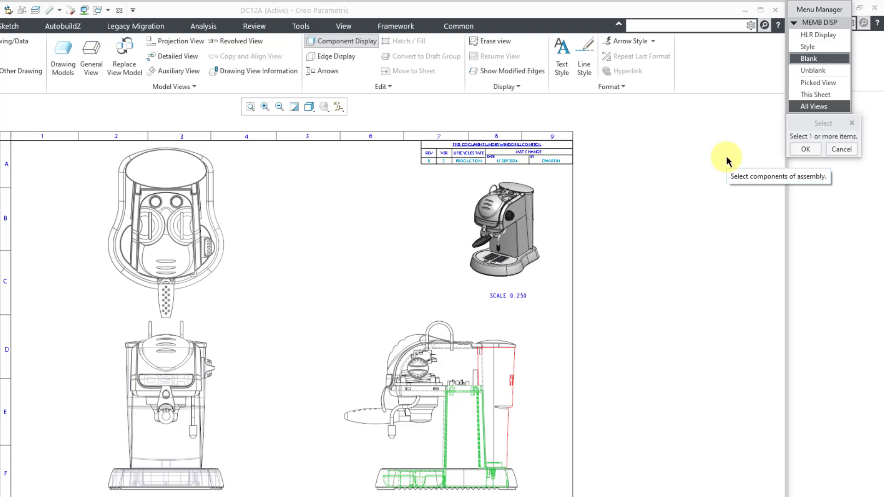
left_click(167, 307)
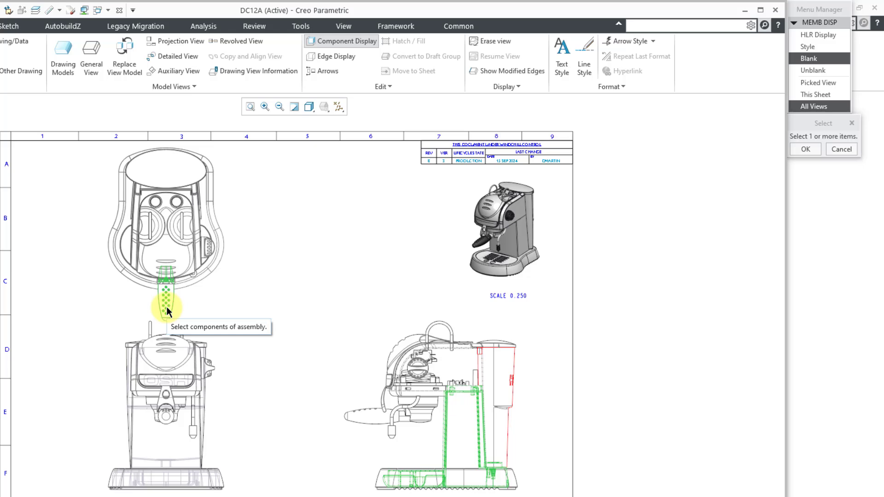
left_click(802, 148)
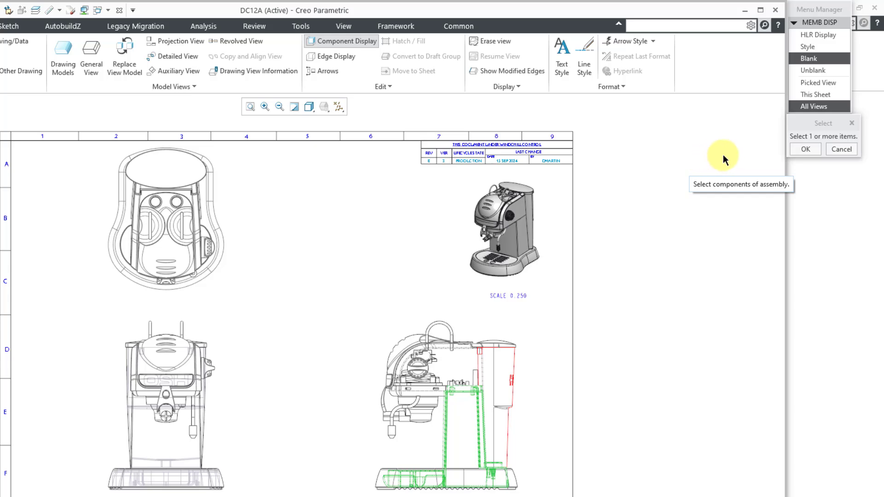
left_click(805, 149)
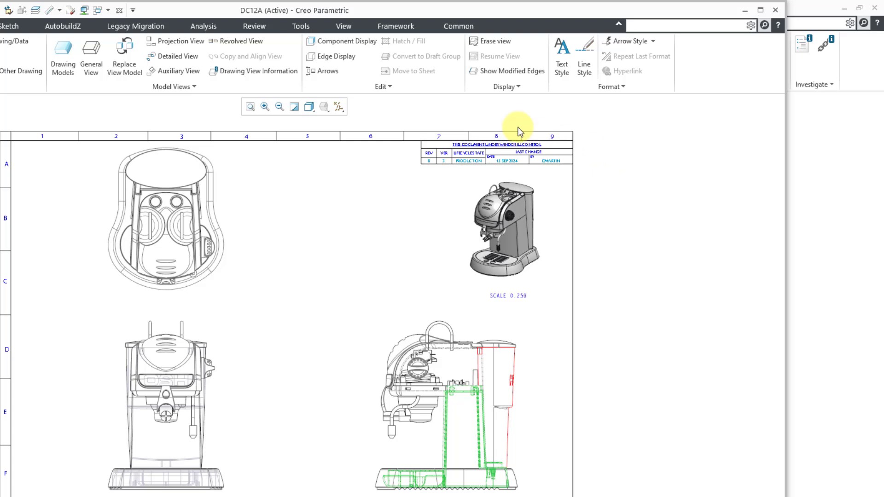
Unblank the spout in the top view through Component Display
left_click(355, 41)
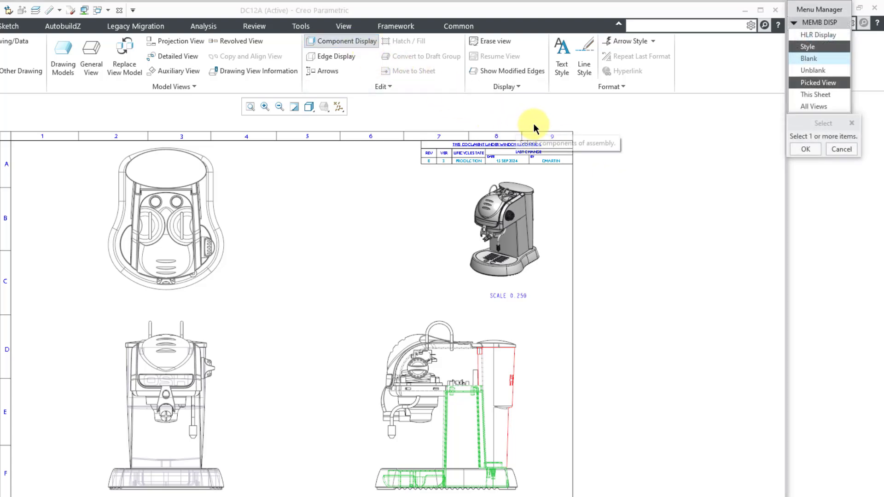
left_click(813, 71)
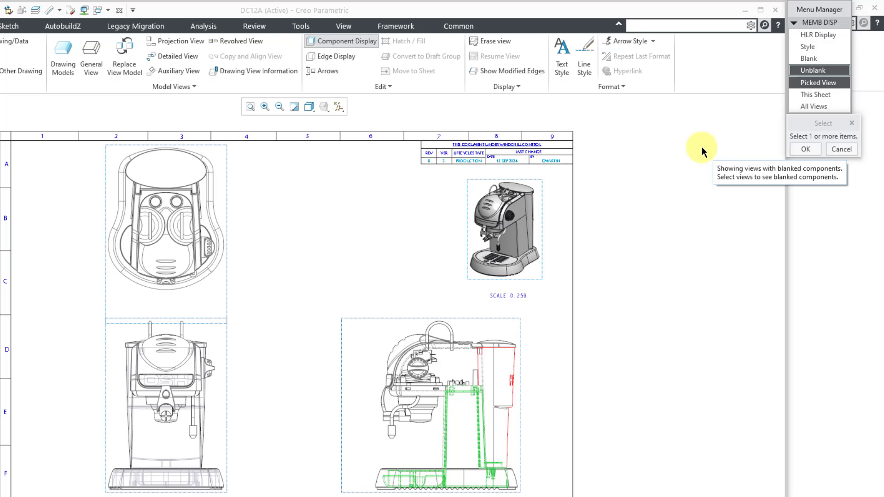
left_click(218, 300)
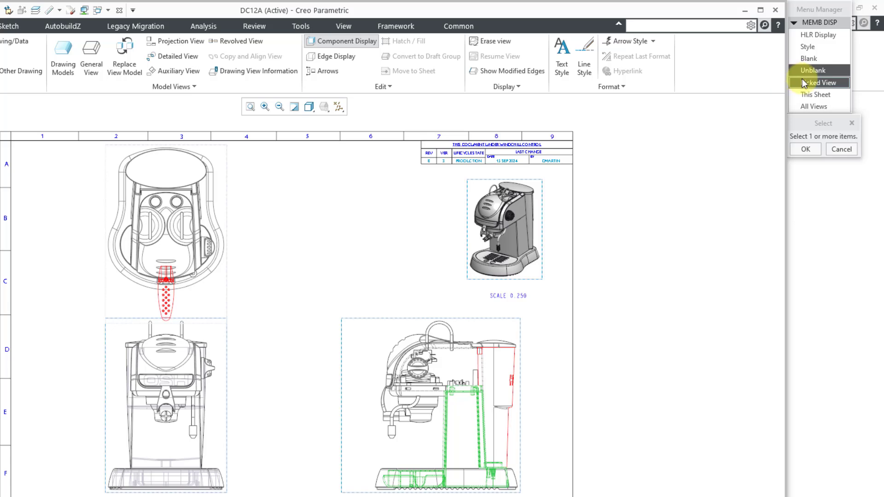
left_click(162, 300)
left_click(801, 148)
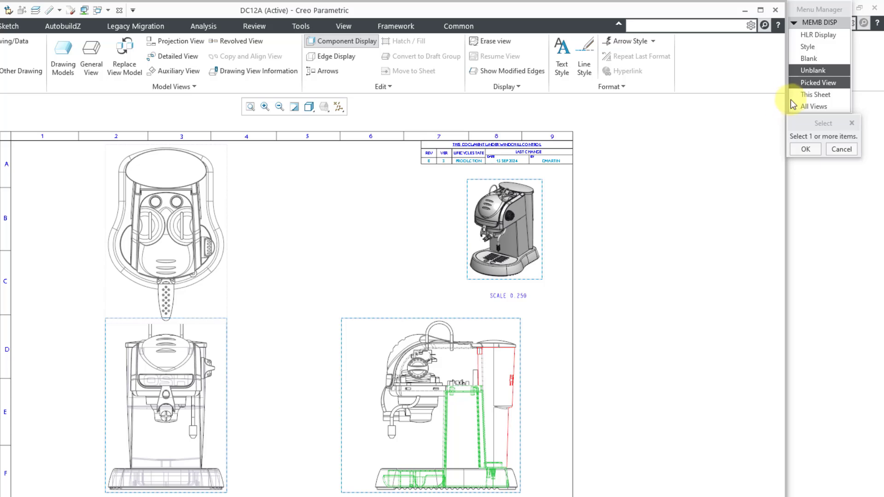
Unblank the steam wand in All Views by picking it in the side view
left_click(808, 106)
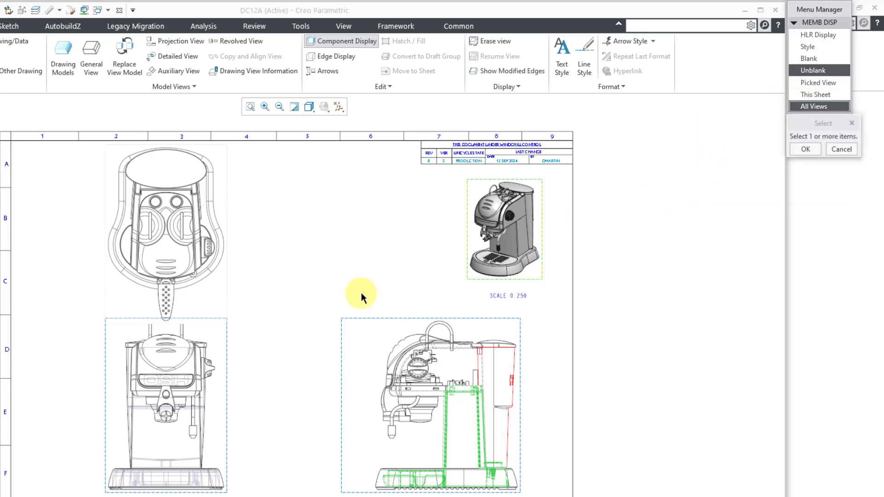
left_click(364, 417)
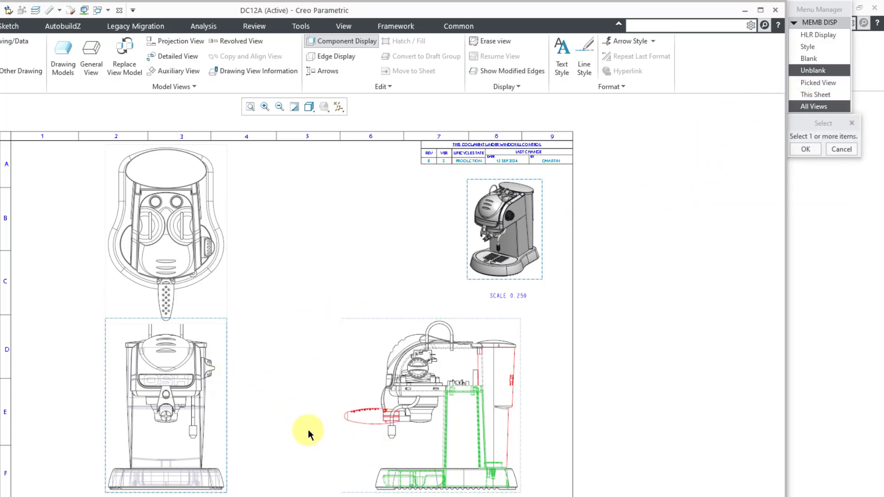
left_click(348, 420)
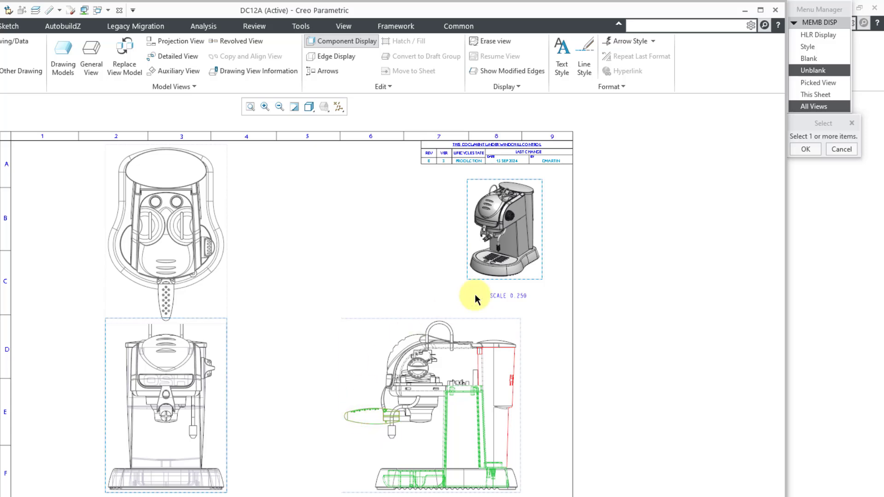
left_click(805, 149)
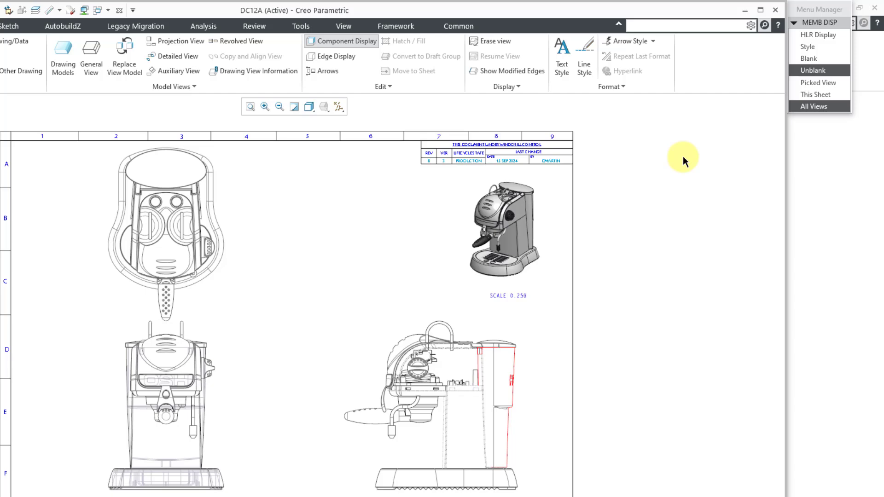
Exit the component display menu and maximize the DC12A drawing window
middle_click(683, 157)
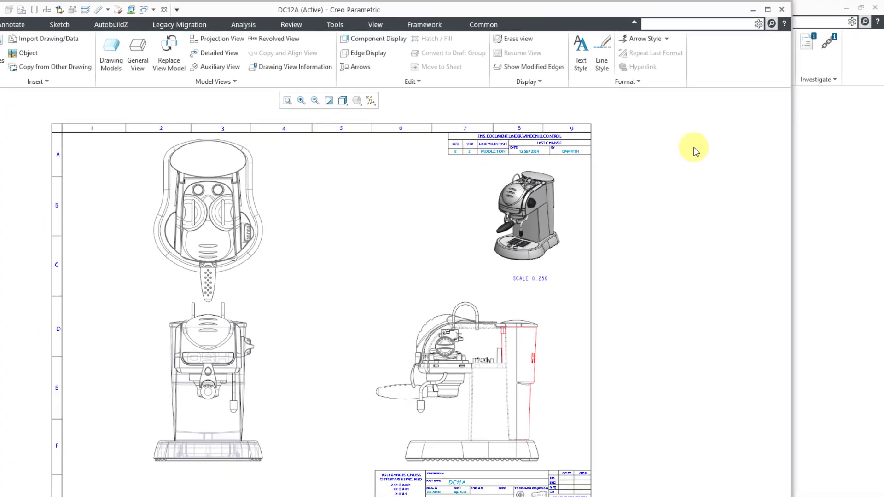
left_click(781, 10)
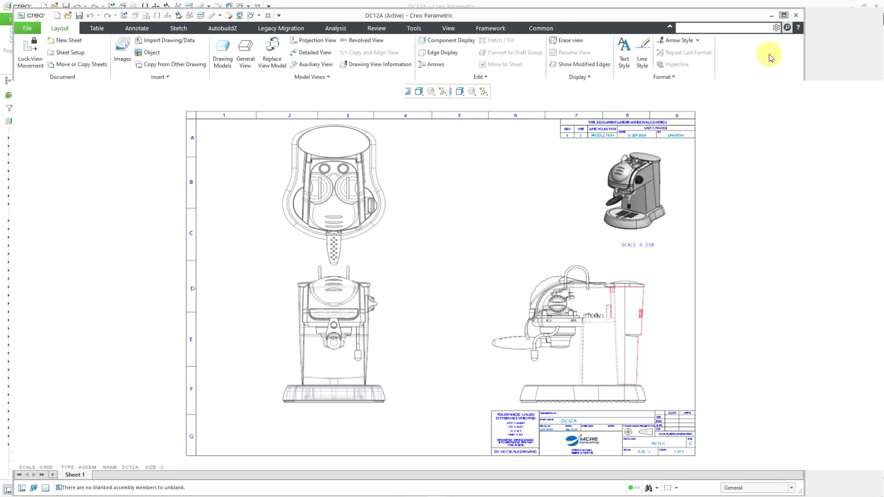